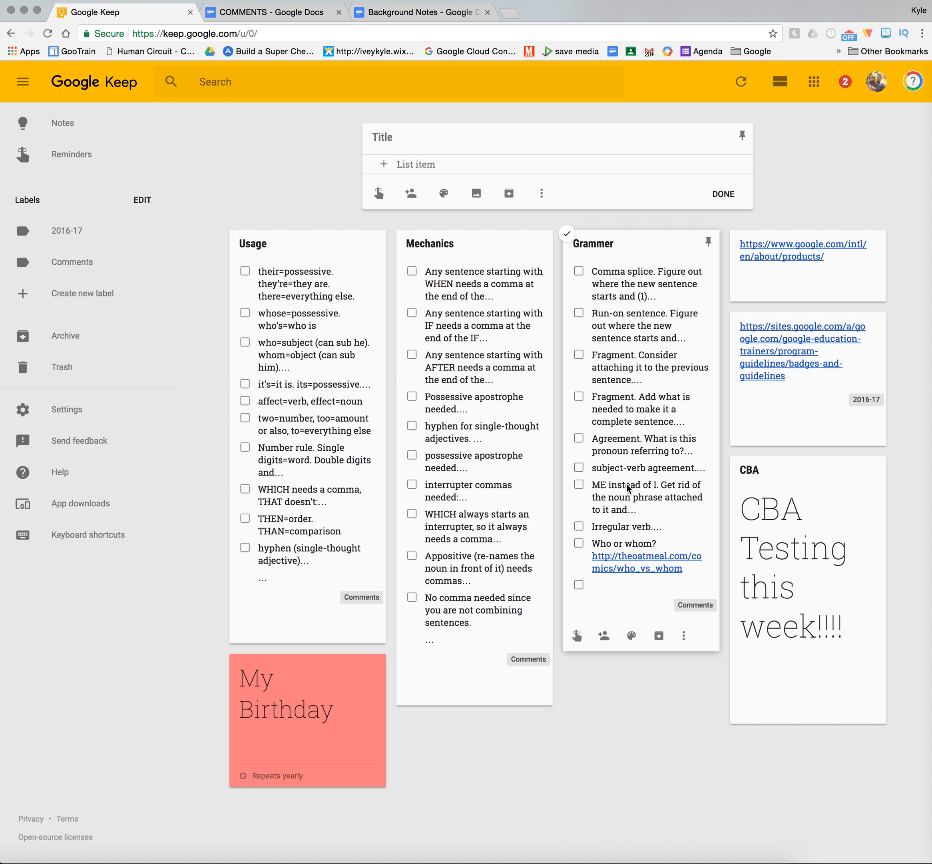
- Copy all the comments under the STYLE heading in the COMMENTS document into the new Google Keep checklist note
click(252, 14)
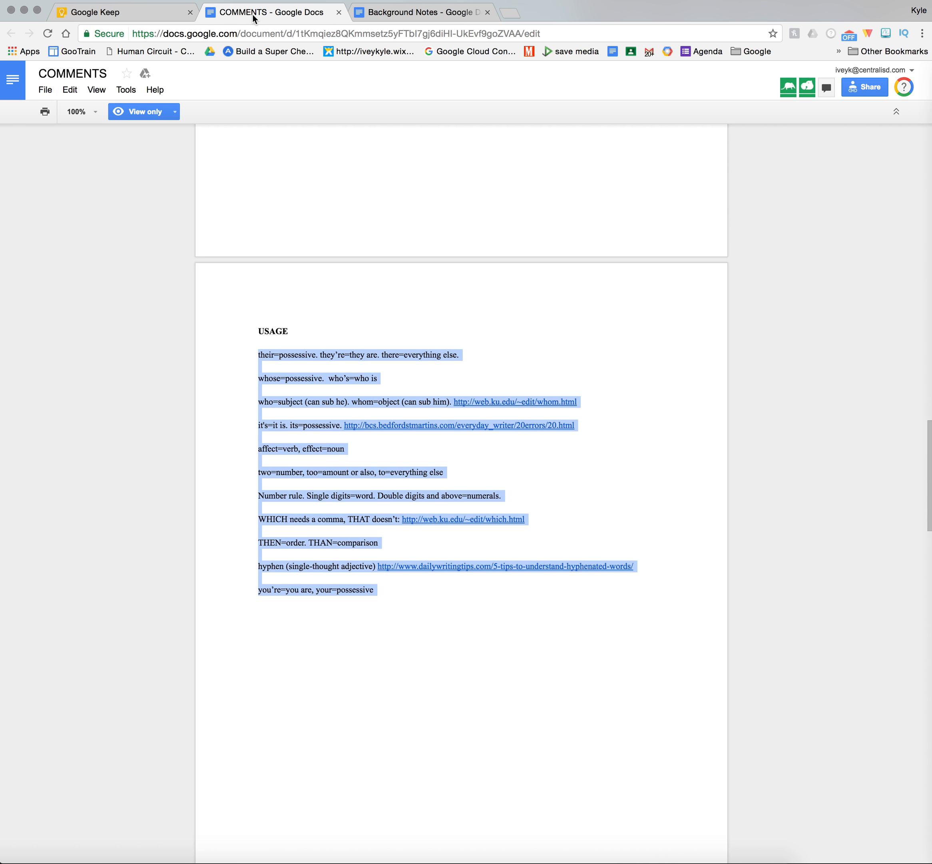
click(312, 379)
scroll(312, 378, up, 15)
scroll(313, 379, up, 15)
scroll(313, 378, down, 14)
scroll(312, 380, down, 20)
scroll(312, 378, down, 15)
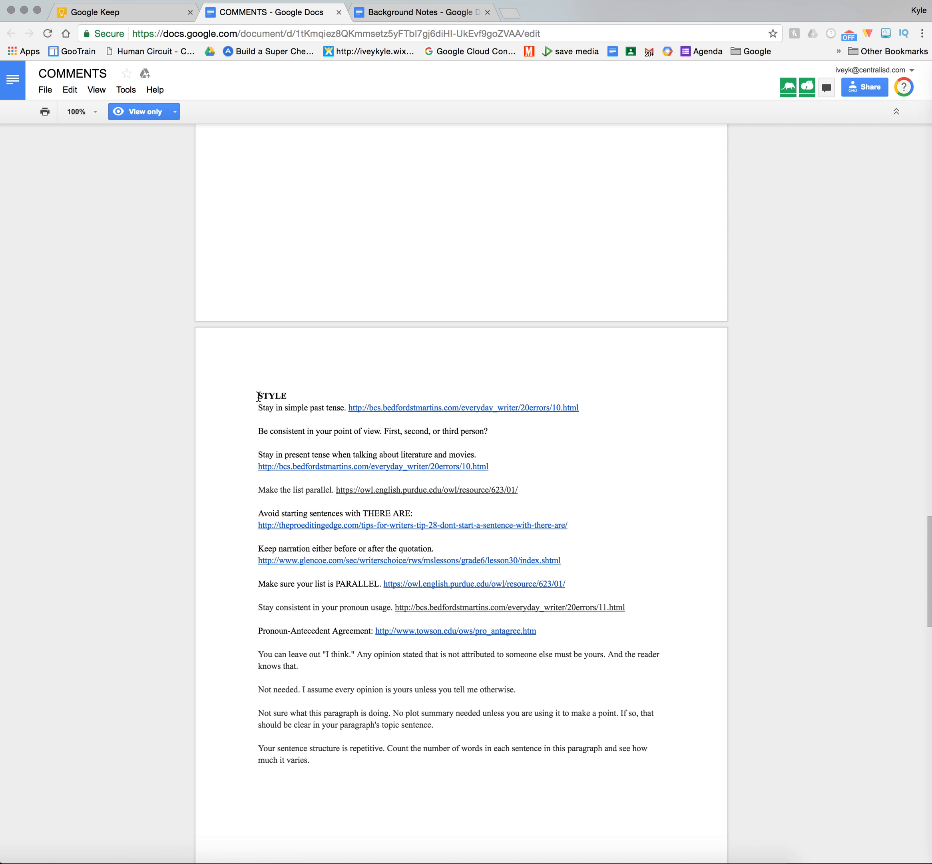
drag(256, 406, 441, 780)
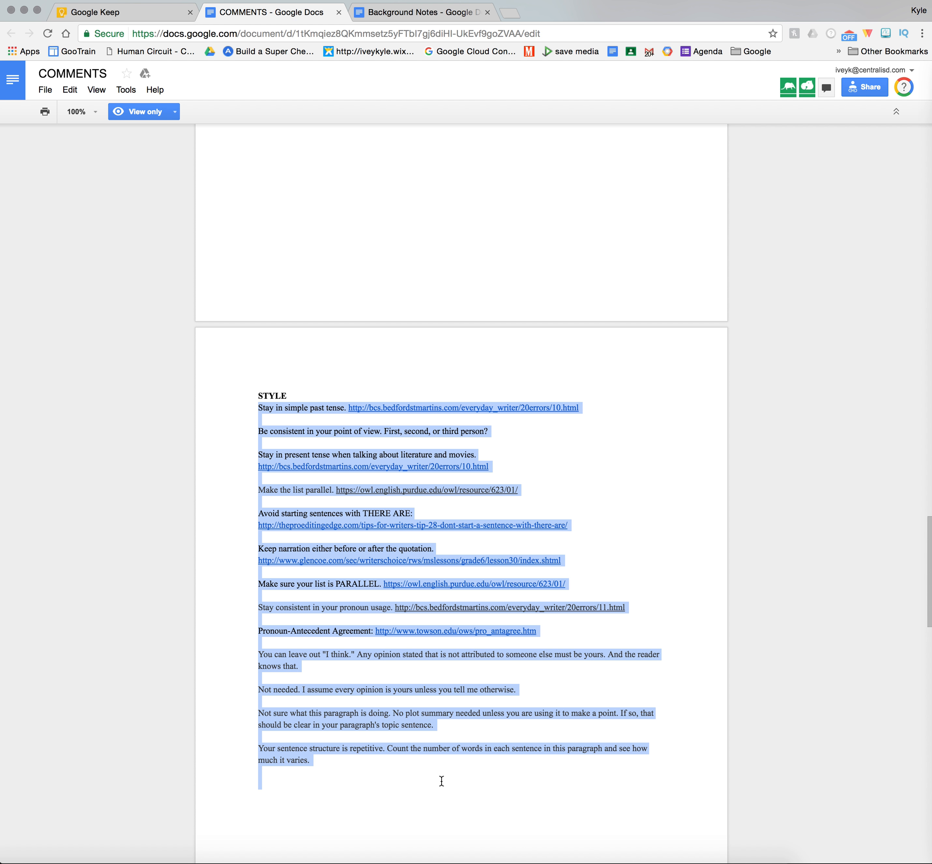
click(134, 15)
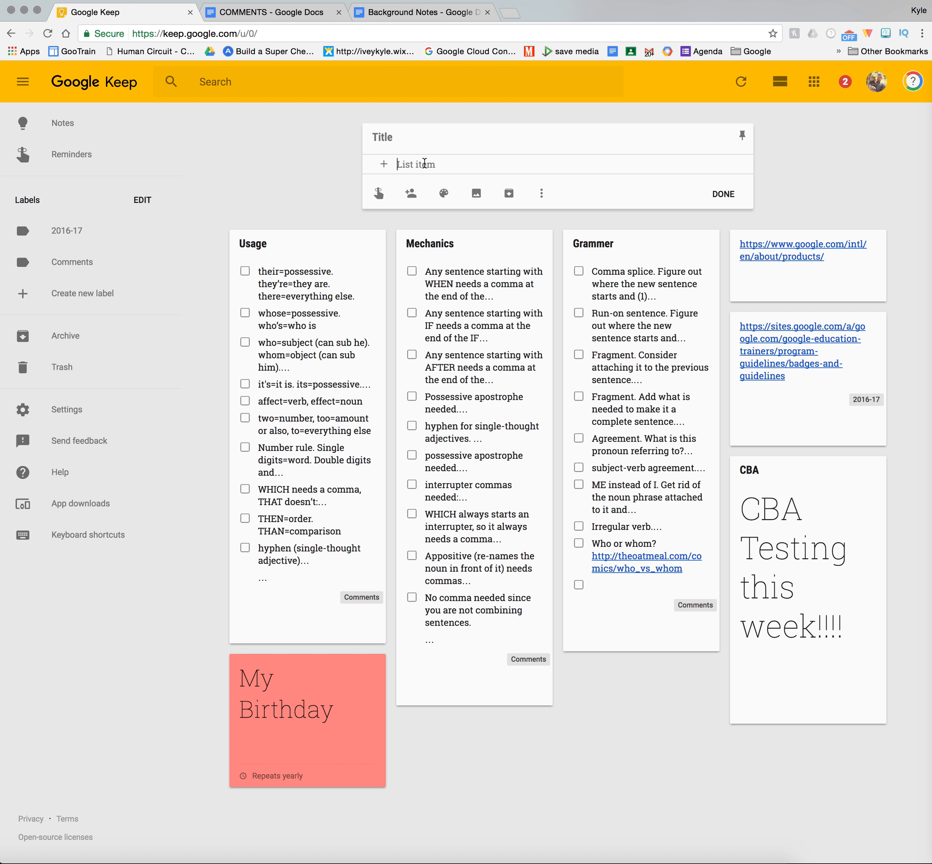
text(Avoid starting sentences with THERE ARE: http://theproeditingedge.com/tips-for-writers-tip-28-dont-start-a-sentence-with-there-are/ Keep narration either before or after the quotation. http://www.glencoe.com/sec/writerschoice/rws/mslessons/grade6/lesson30/index.shtml Make sure your list is PARALLEL. https://owl.english.purdue.edu/owl/resource/623/01/ Stay consistent in your pronoun usage. http://bcs.bedfordstmartins.com/everyday_writer/20errors/11.html Pronoun-Antecedent Agreement: http://www.towson.edu/ows/pro_antagree.htm You can leave out "I think." Any opinion stated that is not attributed to someone else must be yours. And the reader knows that. Not needed. I assume every opinion is yours unless you tell me otherwise. Not sure what this paragraph is doing. No plot summary needed unless you are using it to make a point. If so, that should be clear in your paragraph's topic sentence. Your sentence structure is repetitive. Count the number of words in each sentence in this paragraph and see how much it varies.)
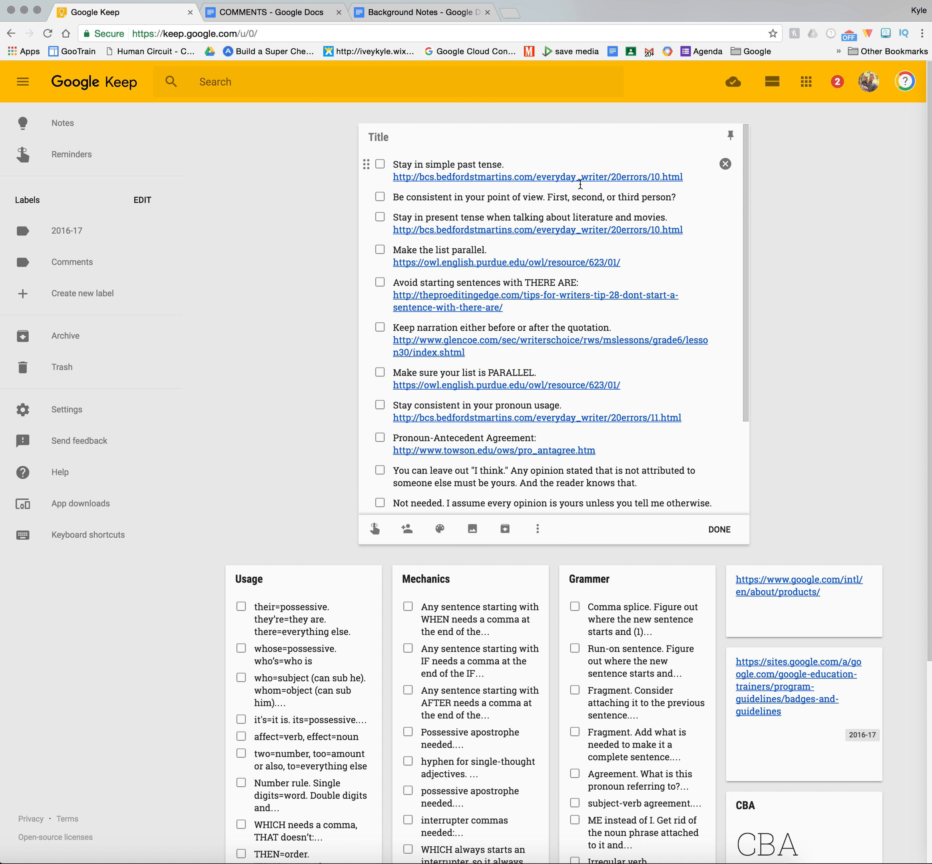
- Title the new checklist note "Style"
click(374, 136)
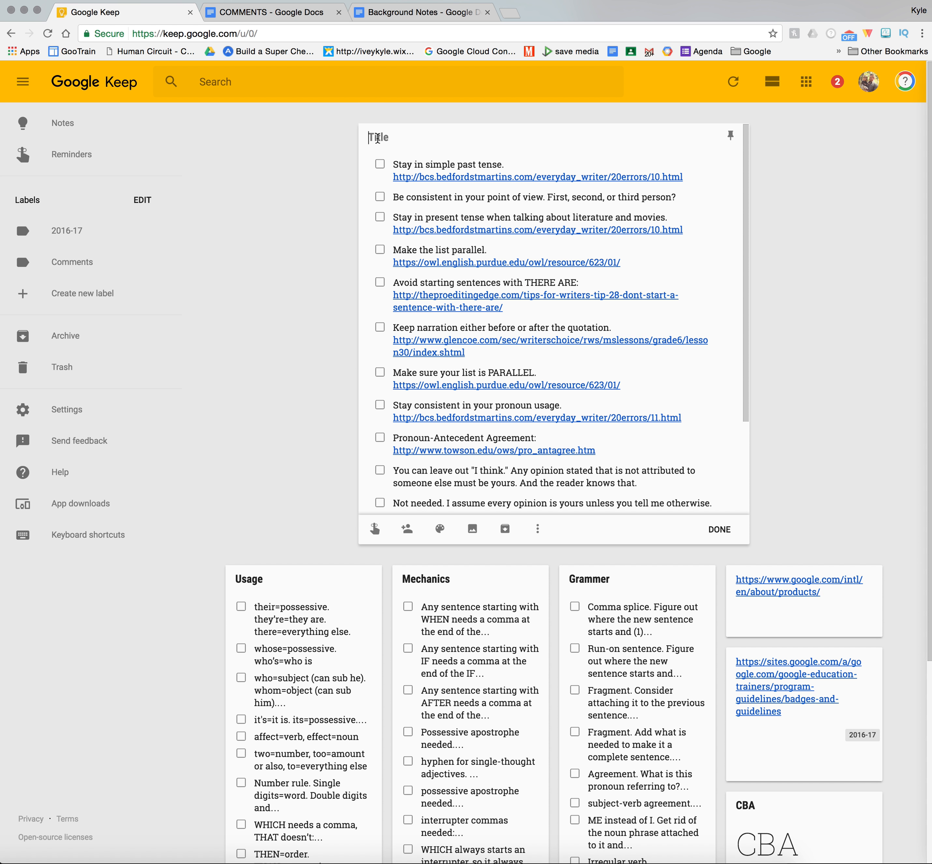
click(284, 9)
click(166, 17)
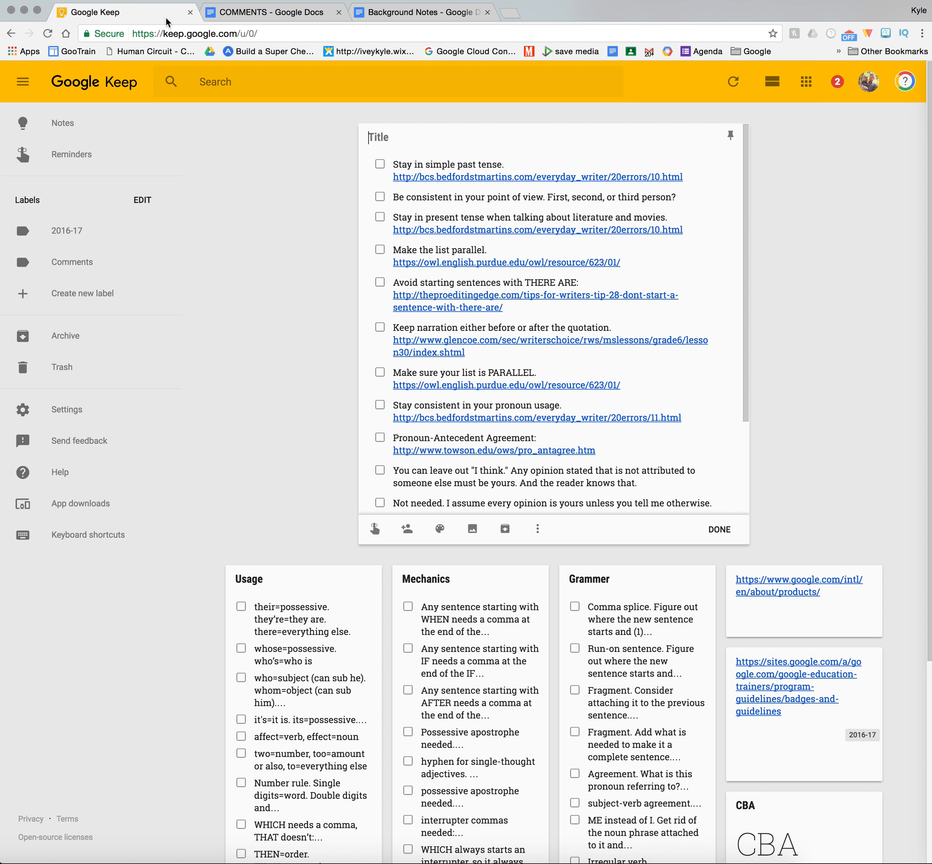
click(398, 139)
text(Style)
- Assign the Comments label to the Style note and finish editing it
click(539, 533)
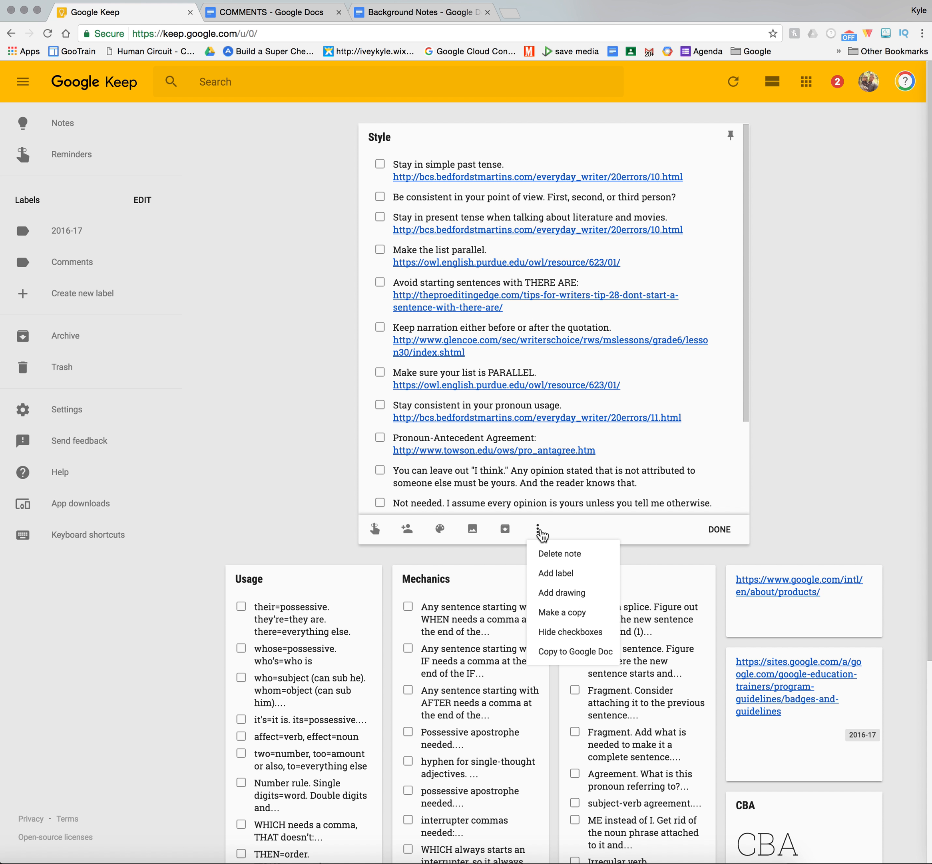
click(548, 570)
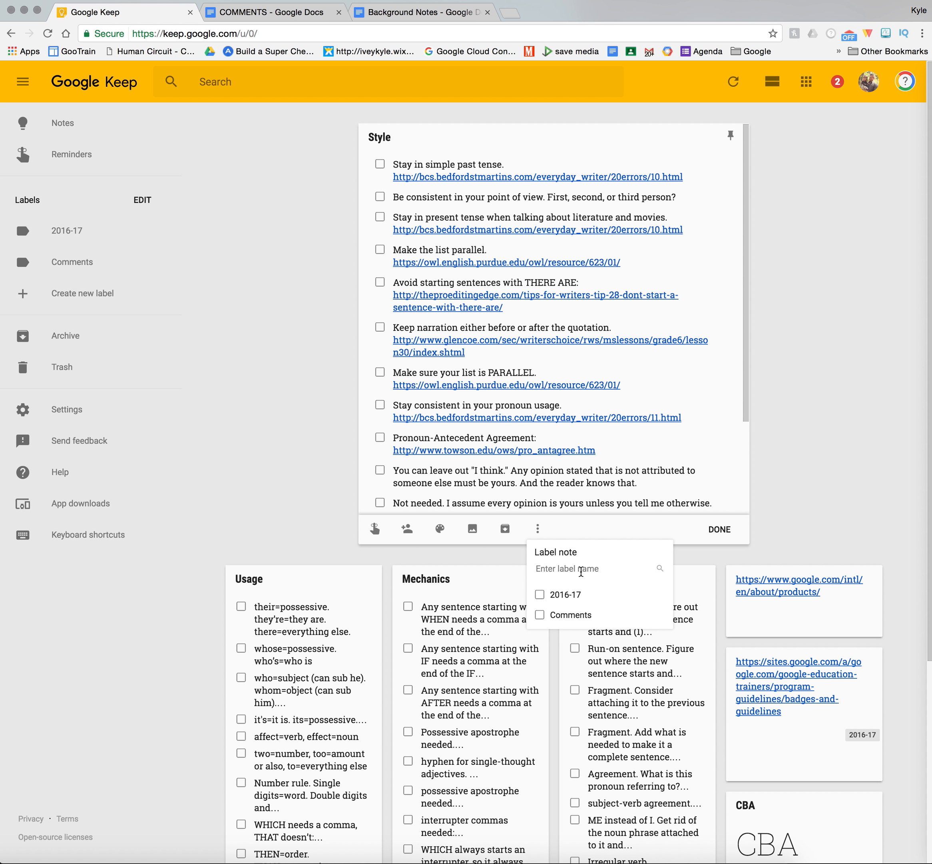
click(541, 614)
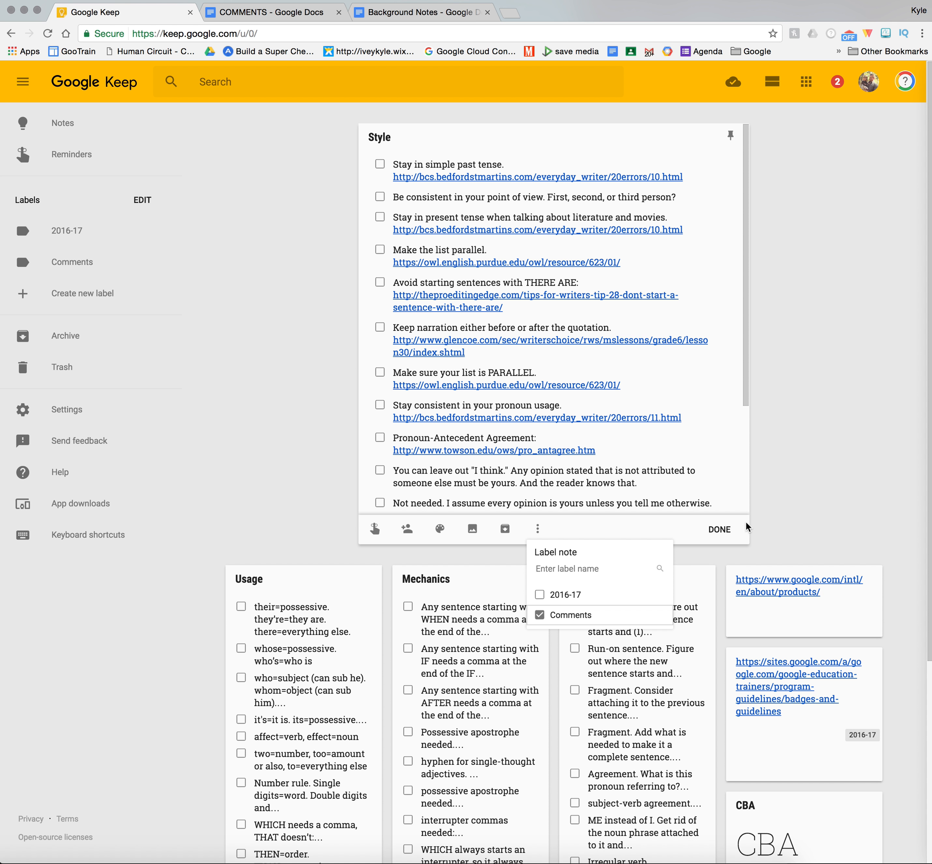
click(719, 529)
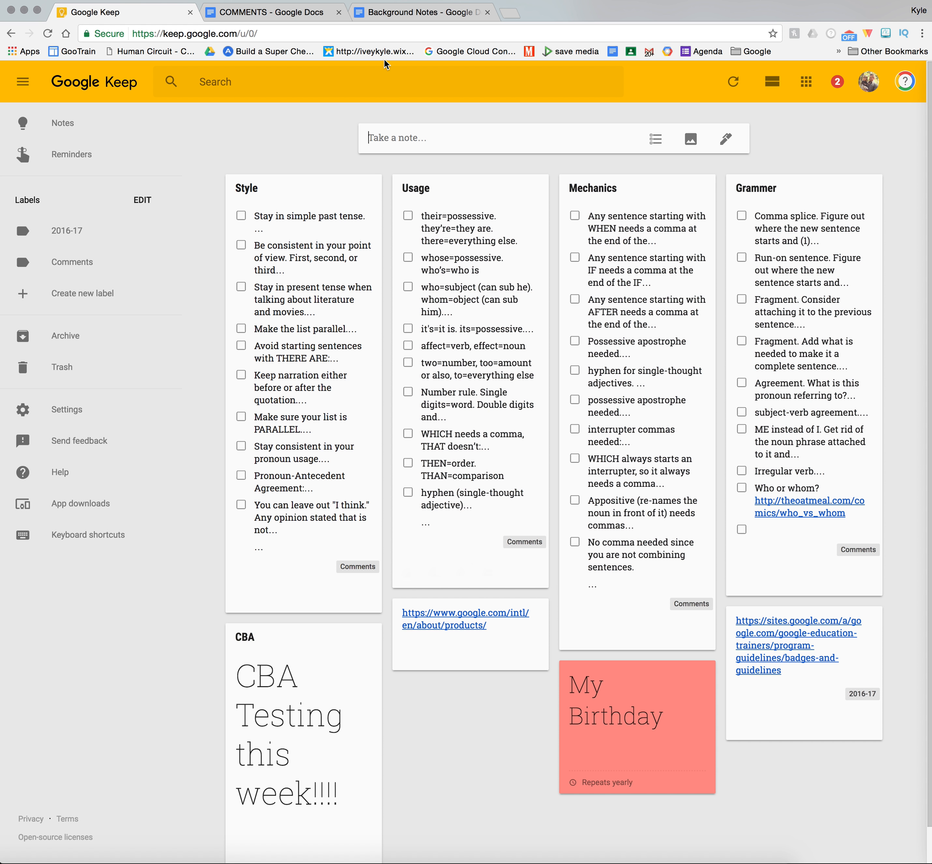
- Switch to the Background Notes document in Google Docs and open the Keep notepad beside it
click(402, 12)
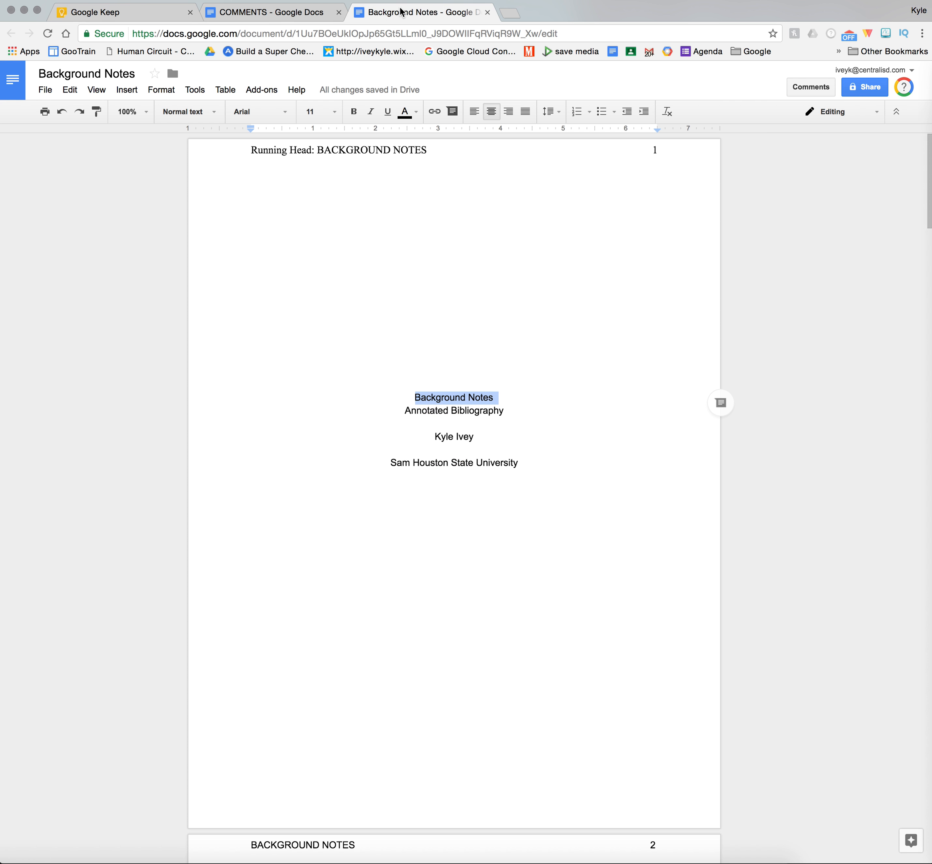
click(449, 320)
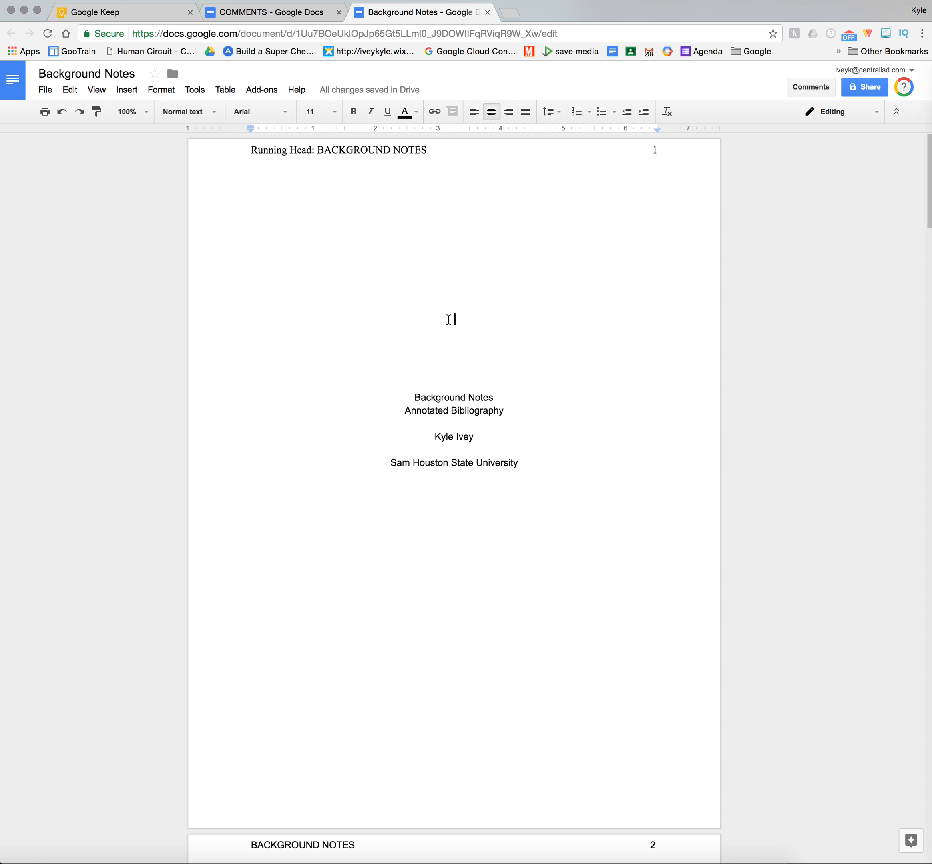
click(203, 94)
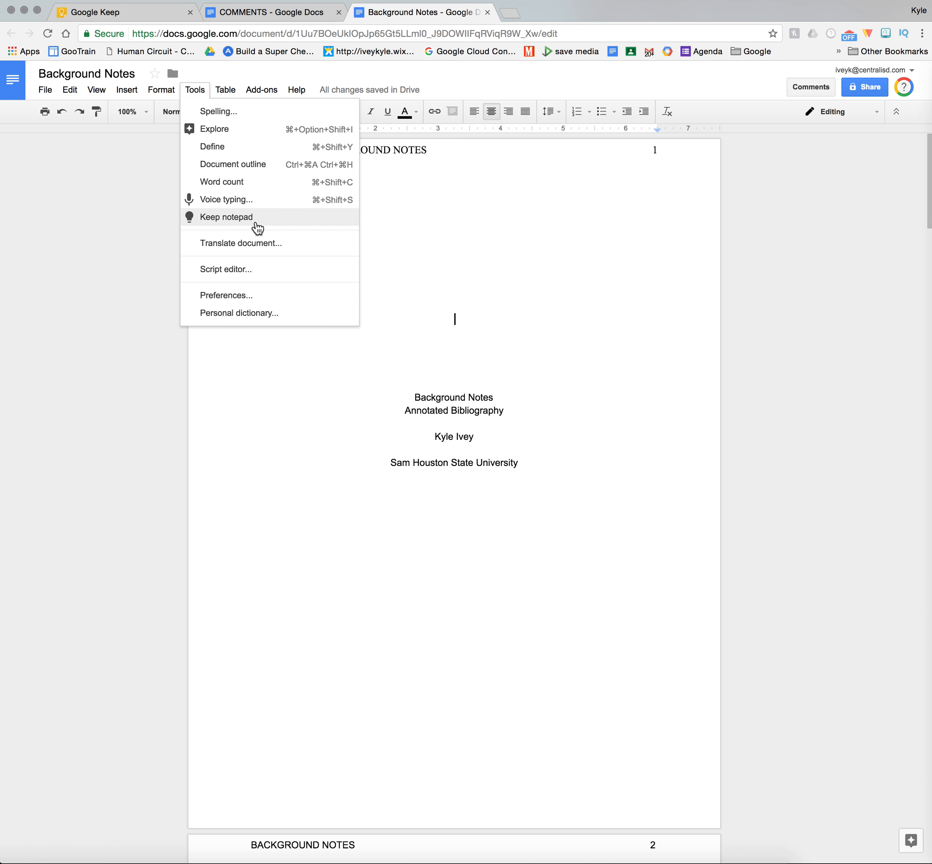
click(217, 222)
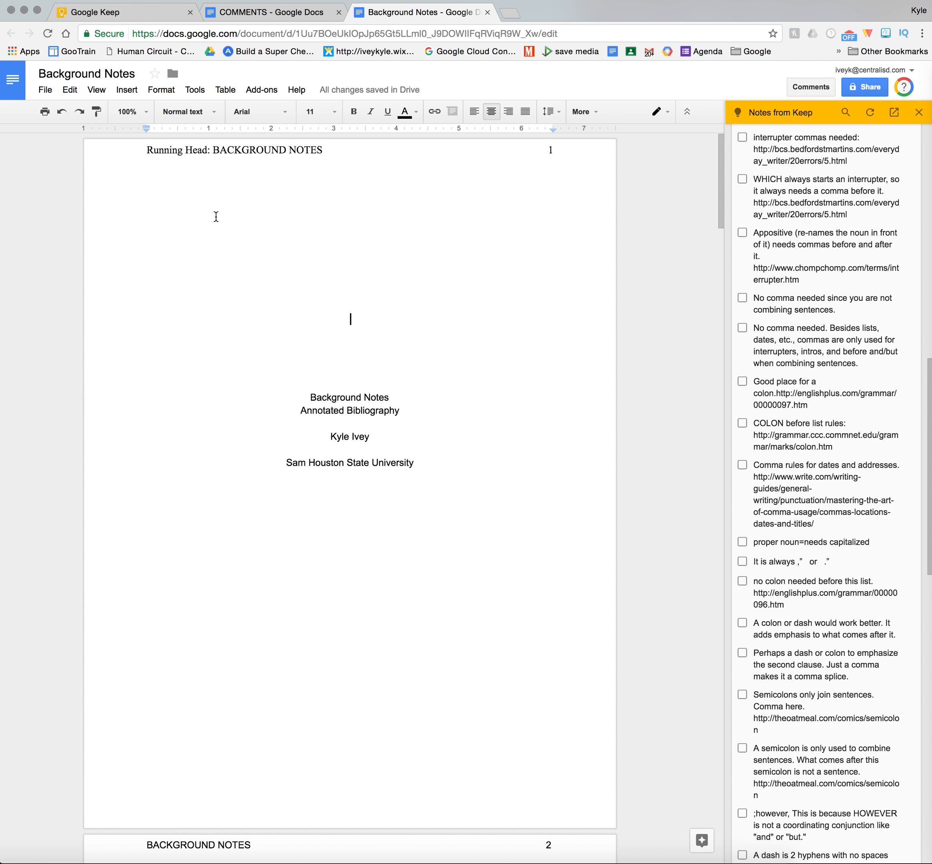
- Look through the saved notes in the Keep notepad, from Usage and Mechanics down to the last note
scroll(746, 272, up, 10)
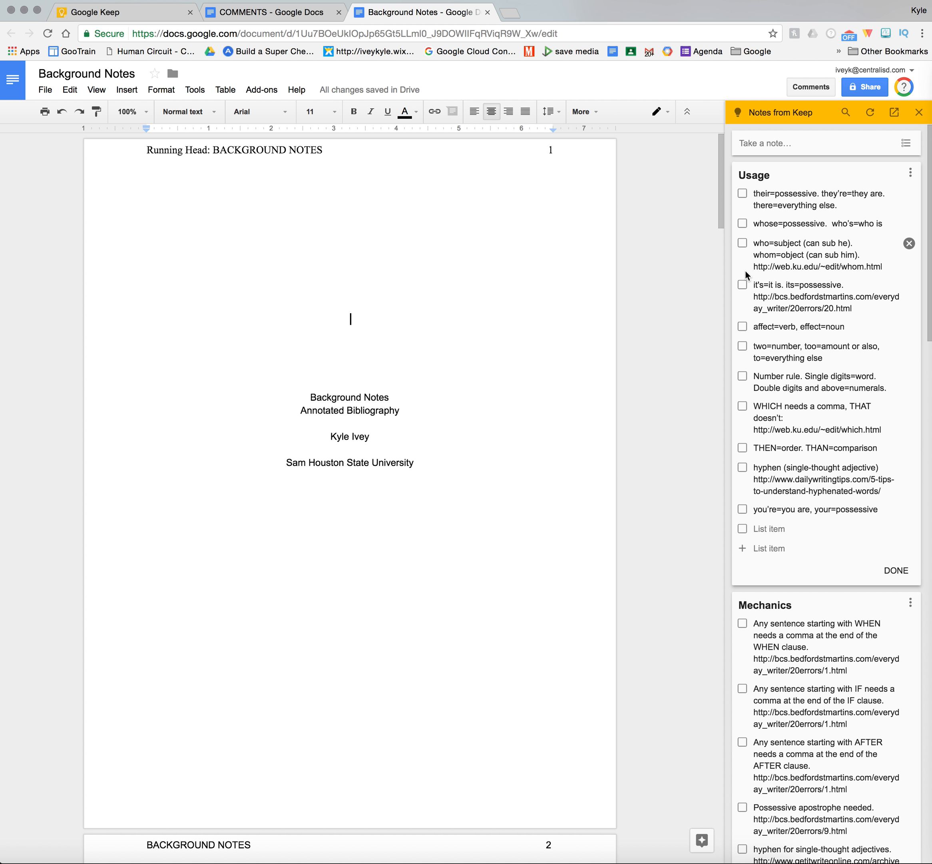
scroll(775, 385, down, 20)
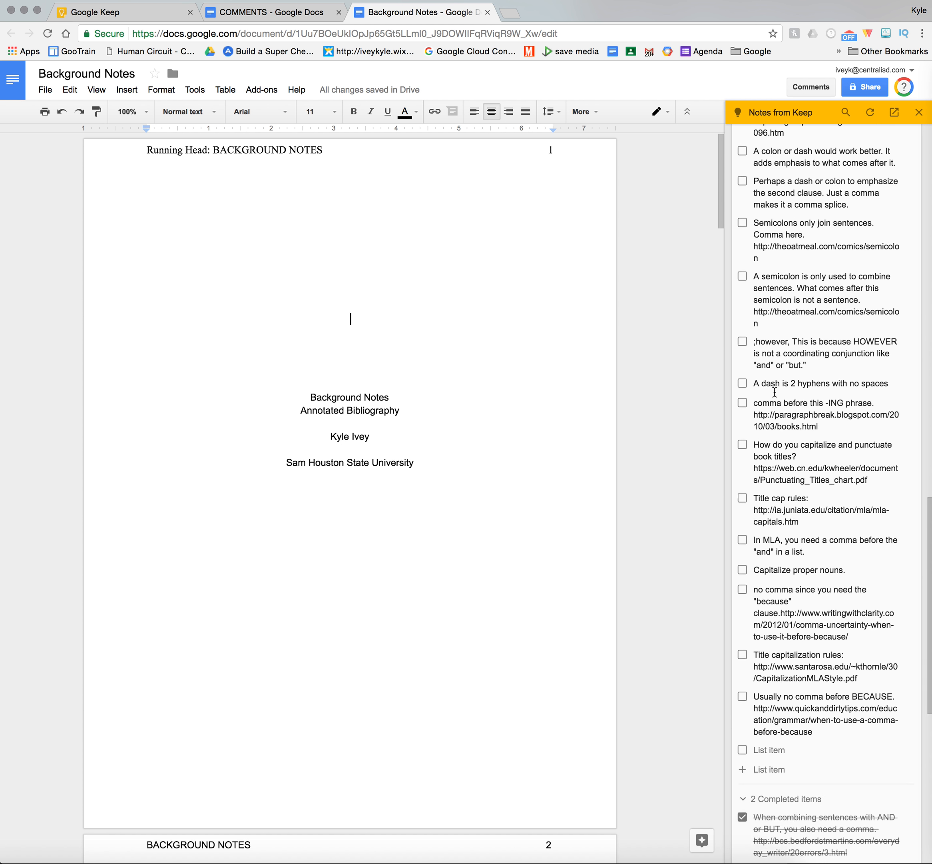
scroll(775, 392, down, 10)
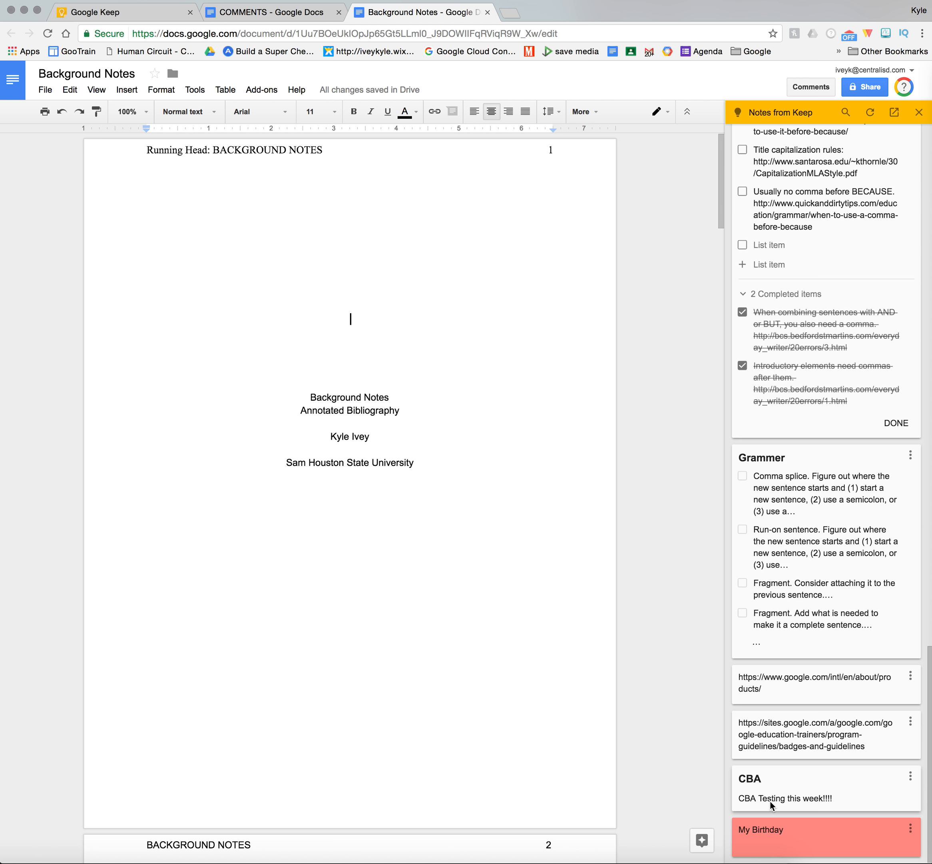
scroll(770, 801, up, 15)
scroll(770, 801, up, 3)
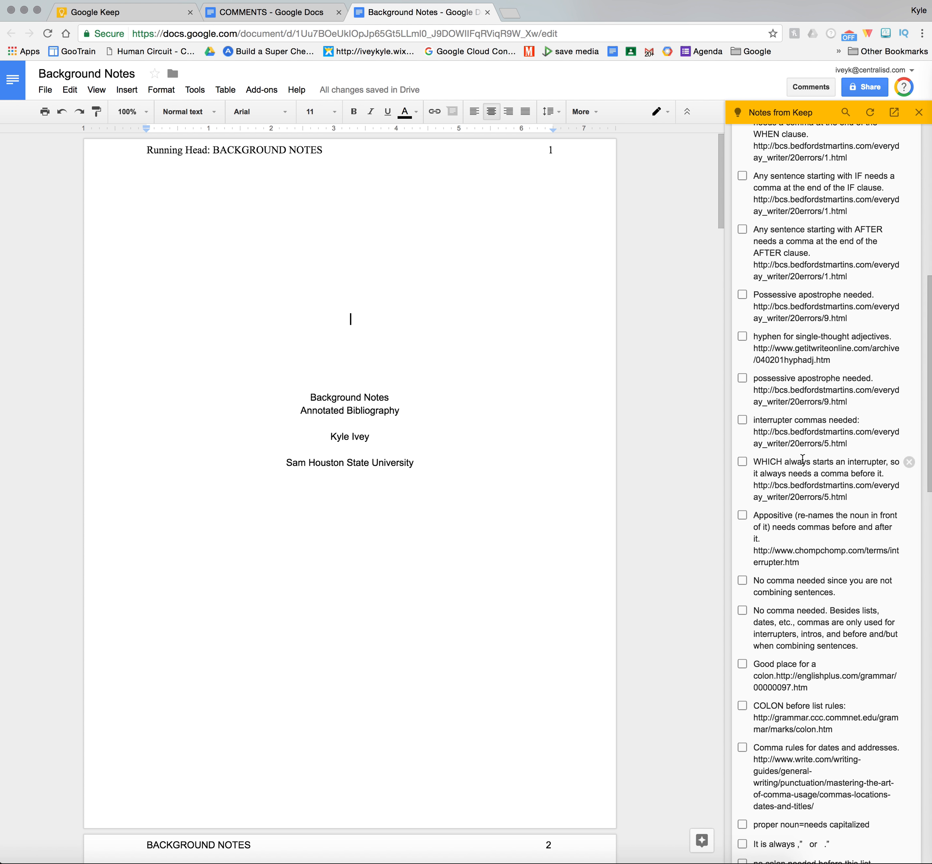
scroll(793, 635, up, 7)
scroll(793, 634, up, 5)
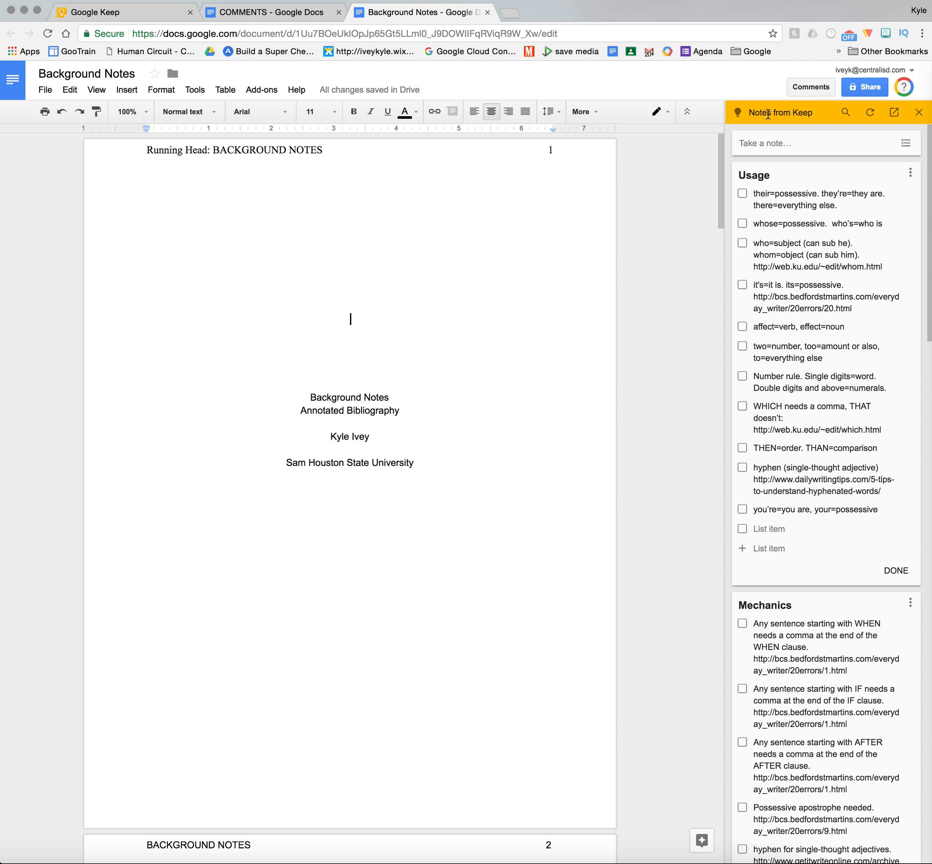
- Search the Keep notes for "comments" and look through the matching notes
click(846, 114)
text(comment)
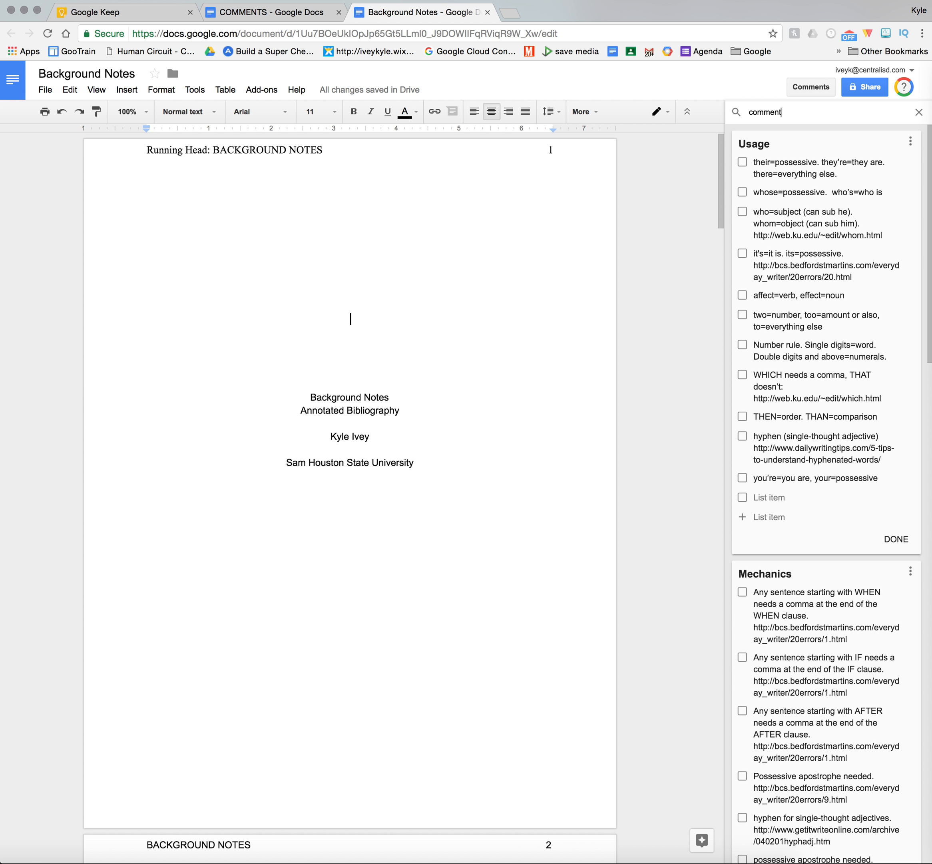
text(s)
scroll(849, 230, down, 6)
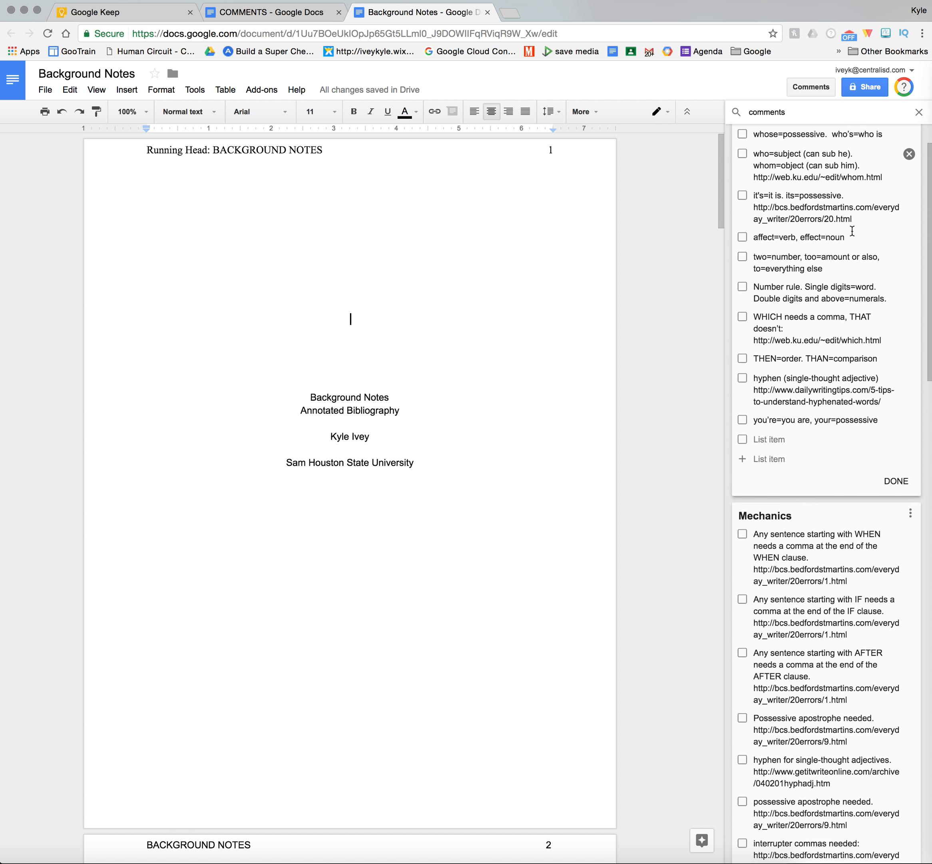
scroll(852, 230, down, 20)
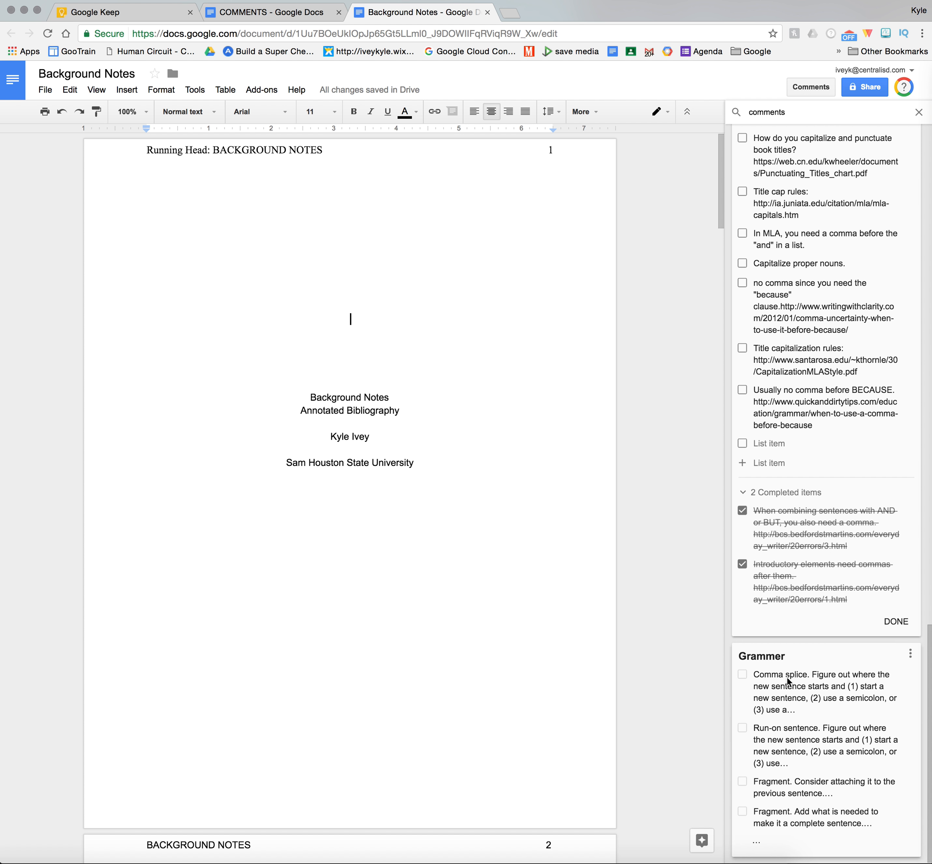
scroll(789, 680, up, 20)
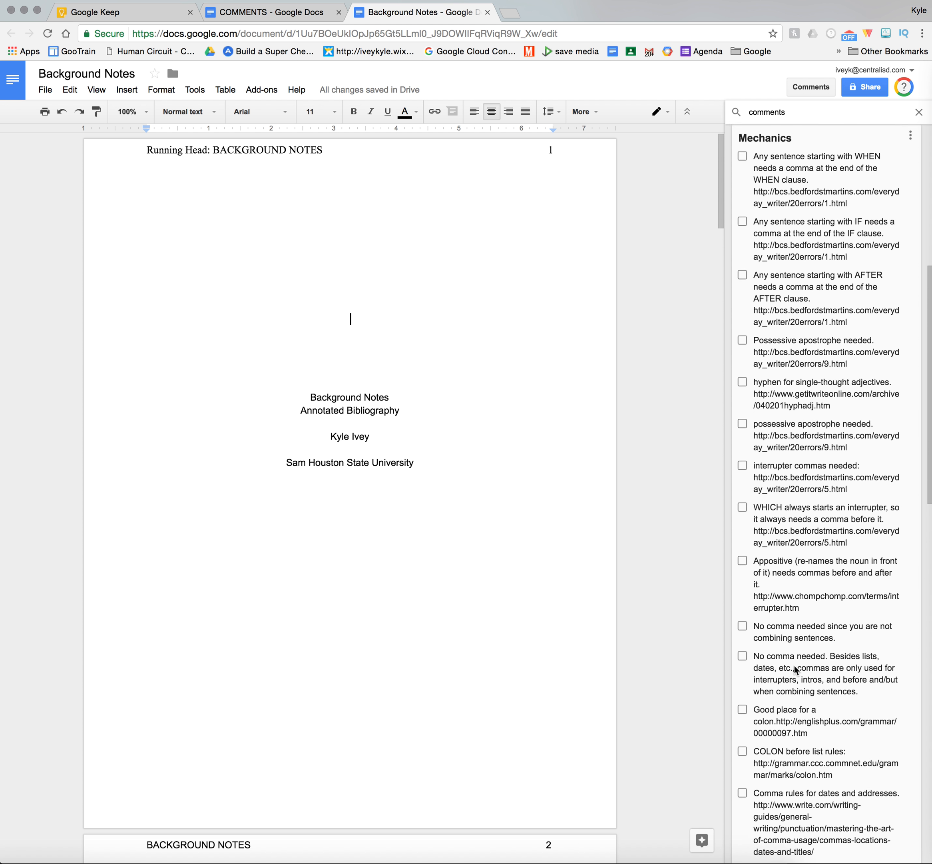
scroll(797, 516, down, 20)
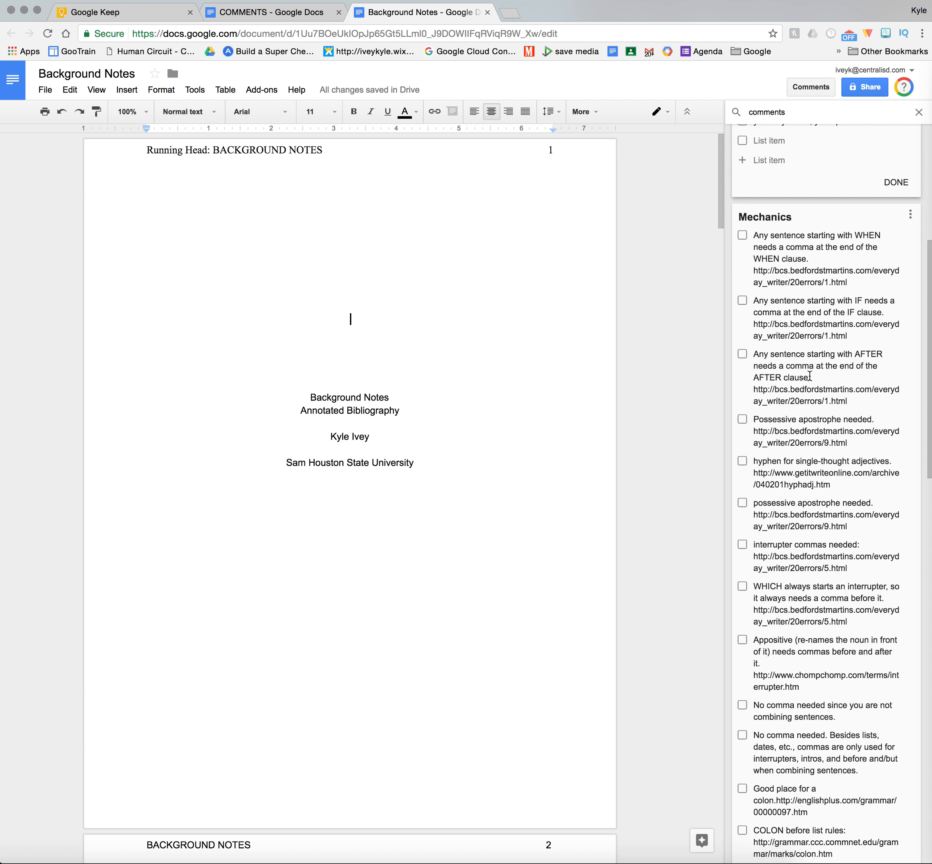
scroll(810, 375, down, 1)
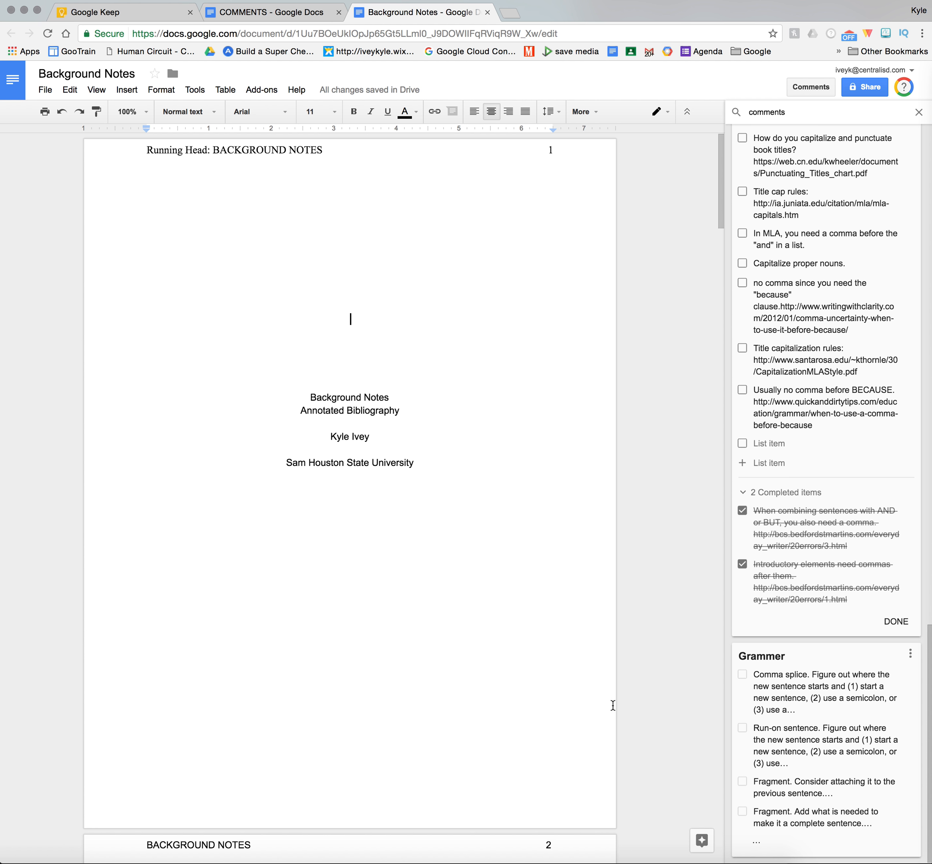
- Expand the Grammer note and post its comma splice item, including the link, as a comment on the title "Background Notes"
click(856, 655)
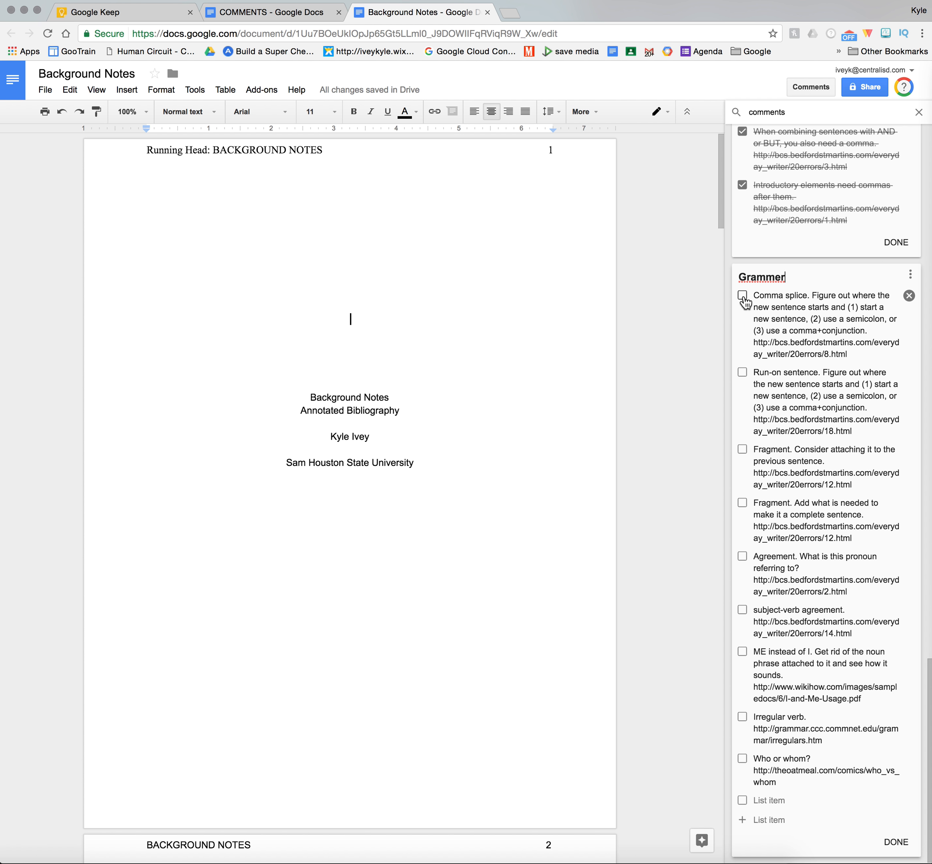
scroll(746, 303, up, 1)
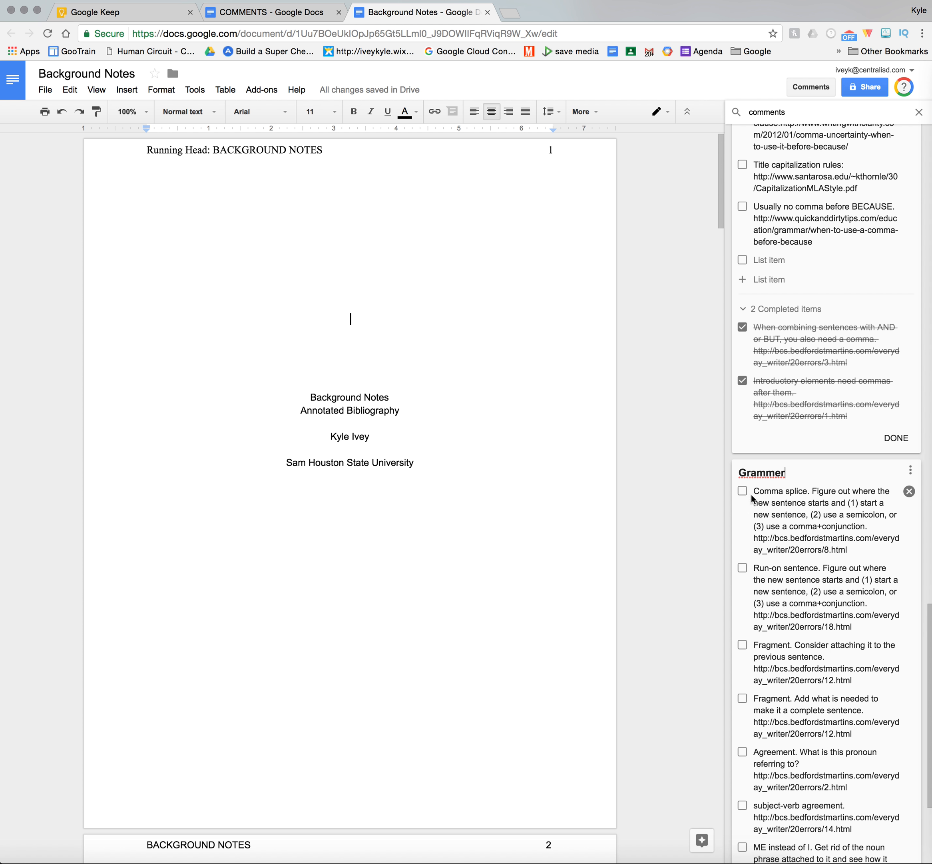
drag(309, 397, 398, 401)
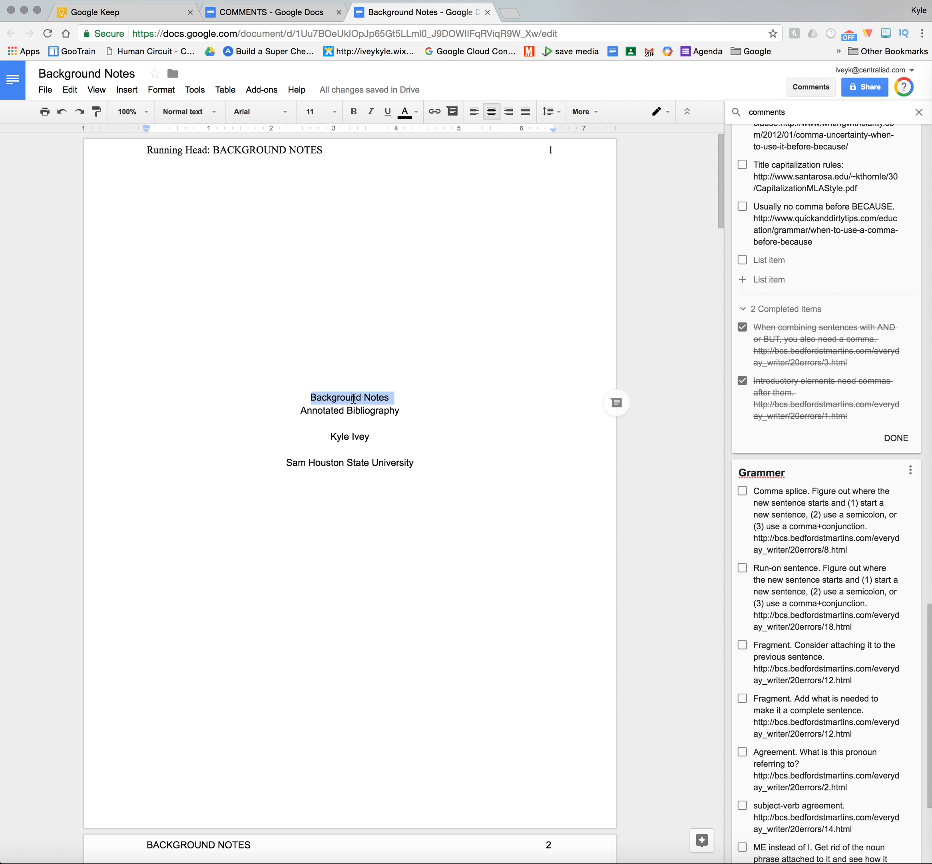
click(617, 404)
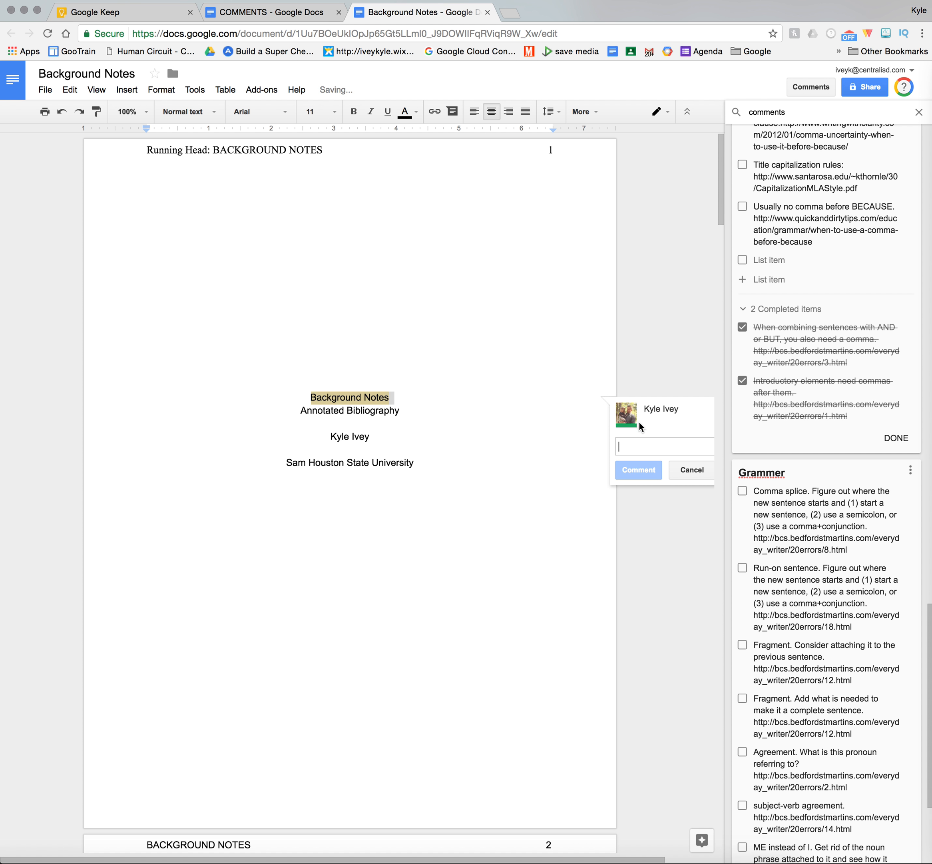
click(758, 494)
drag(759, 493, 865, 547)
key(ctrl+c)
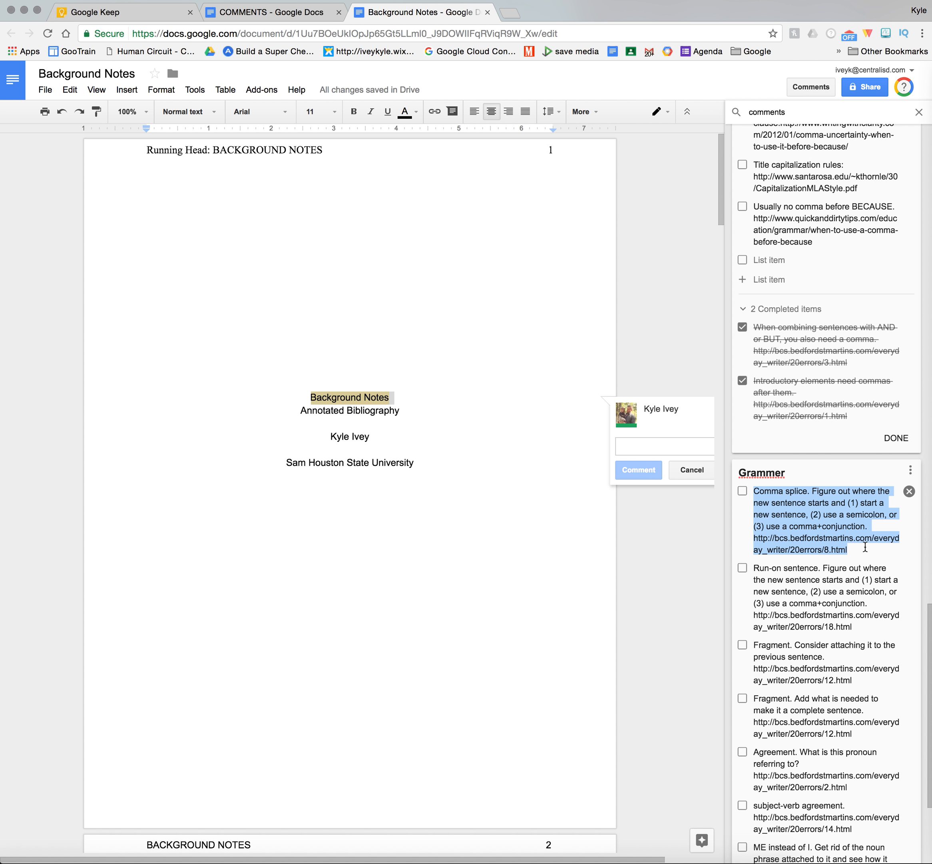
click(623, 443)
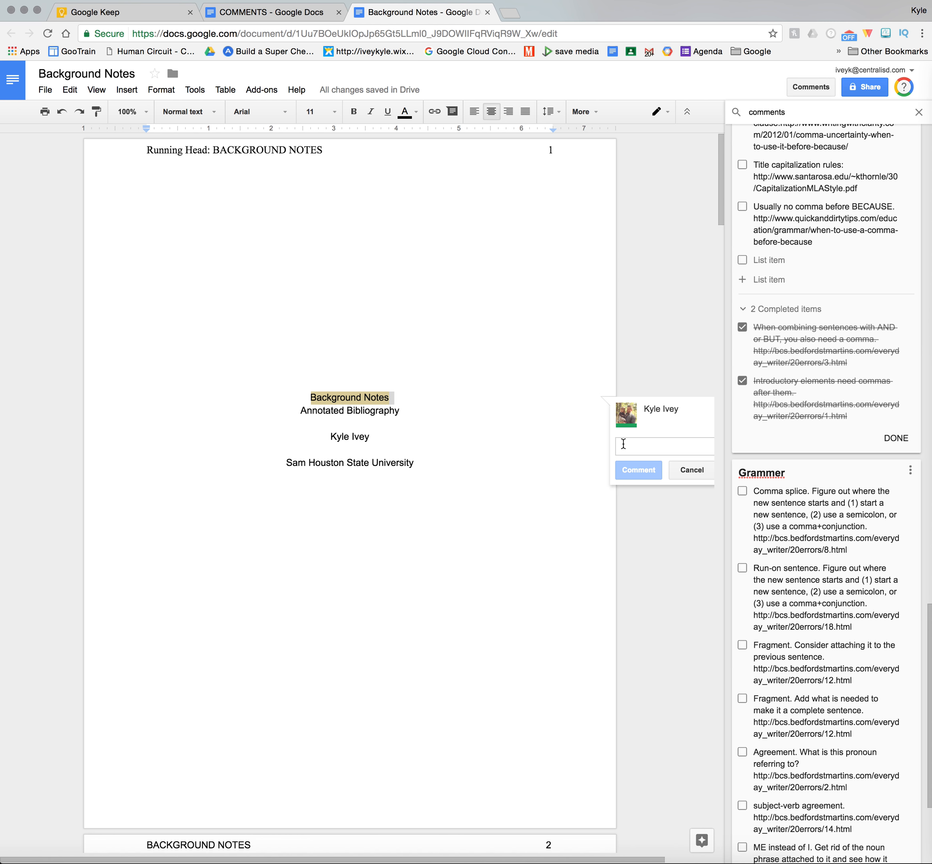
key(ctrl+v)
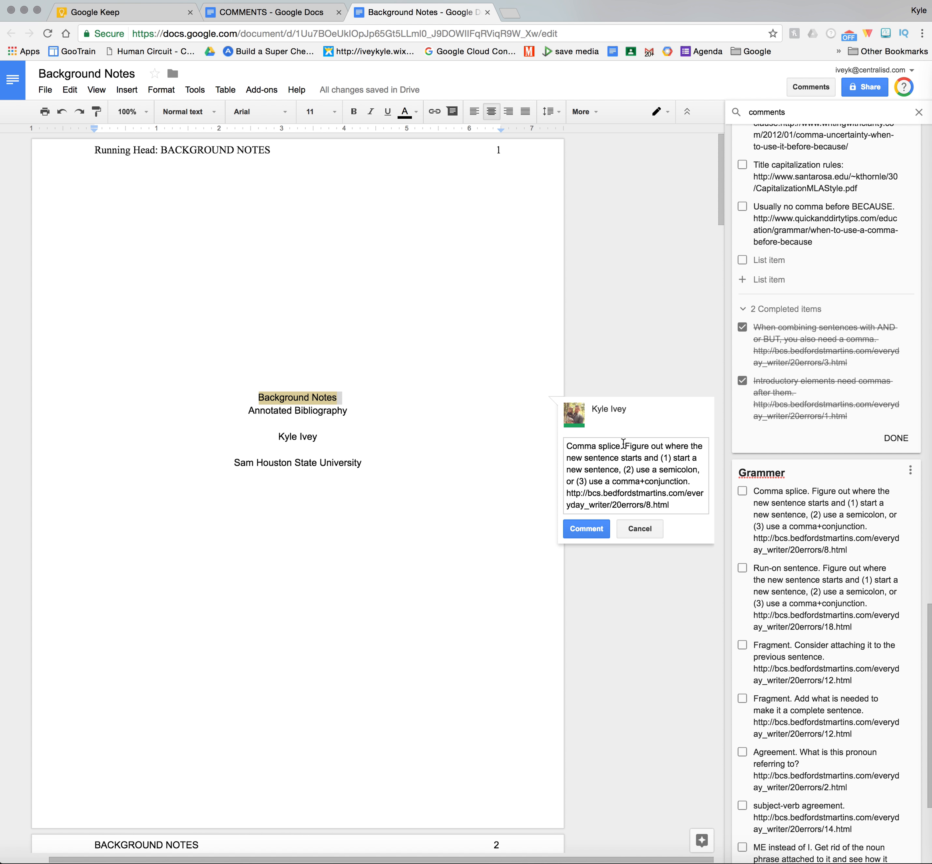
click(601, 530)
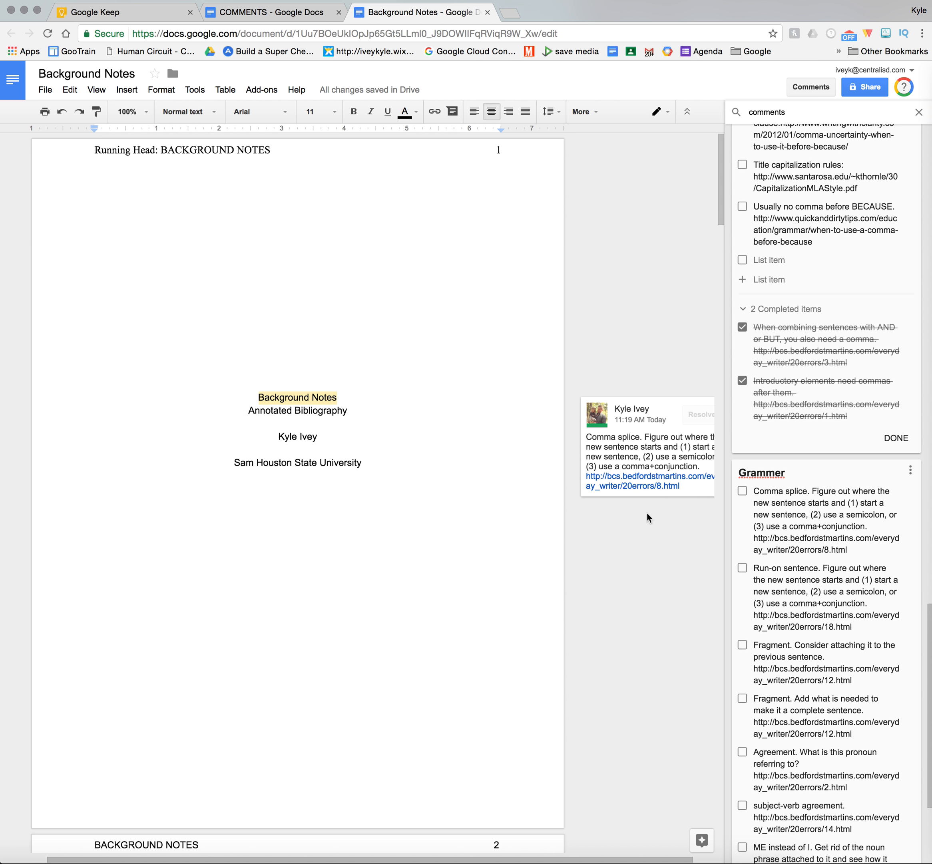
- Start a new comment on the last letters of "Annotated Bibliography" on the title page
scroll(837, 471, up, 15)
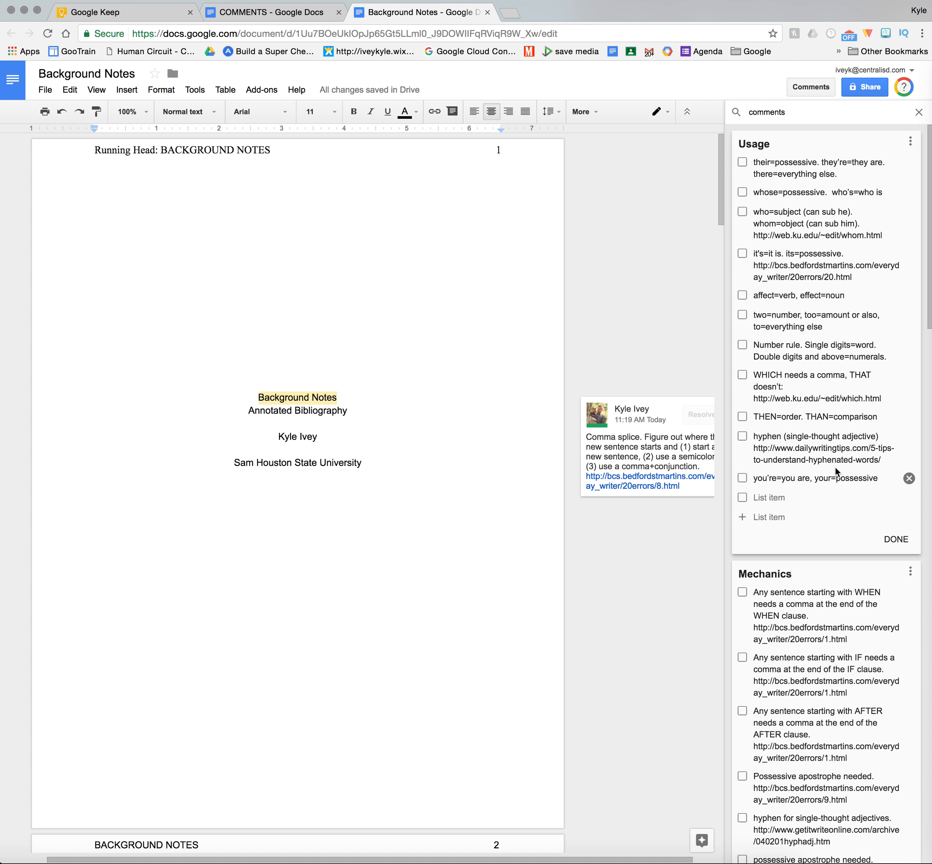
drag(322, 411, 355, 413)
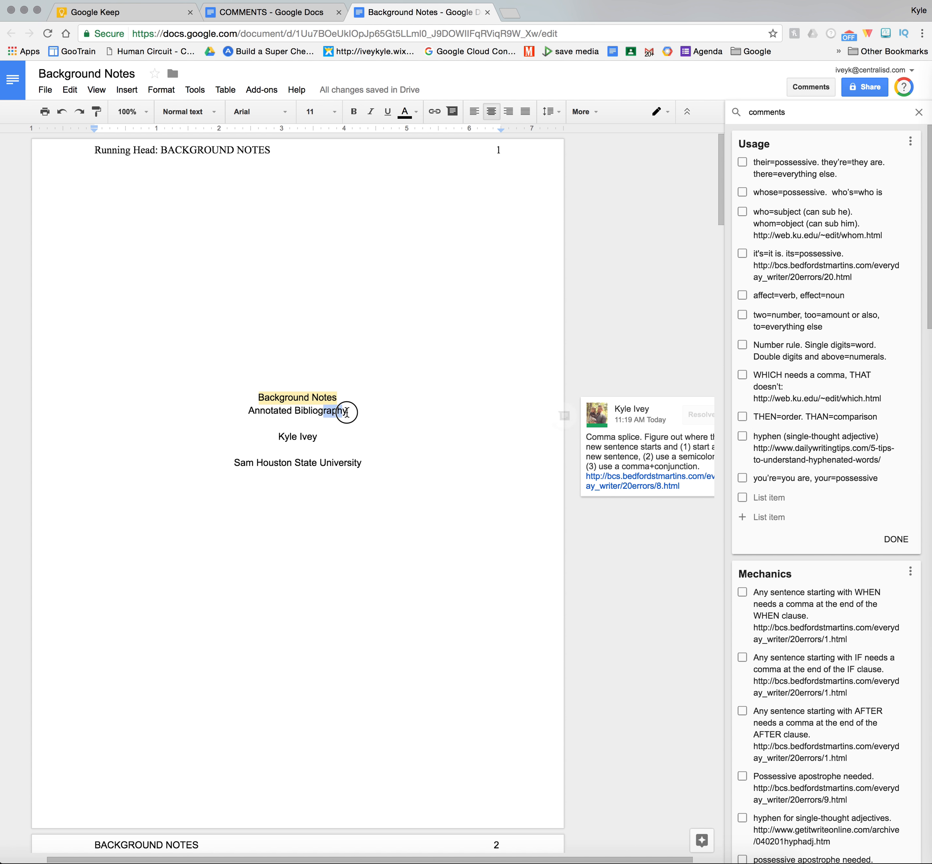
click(567, 419)
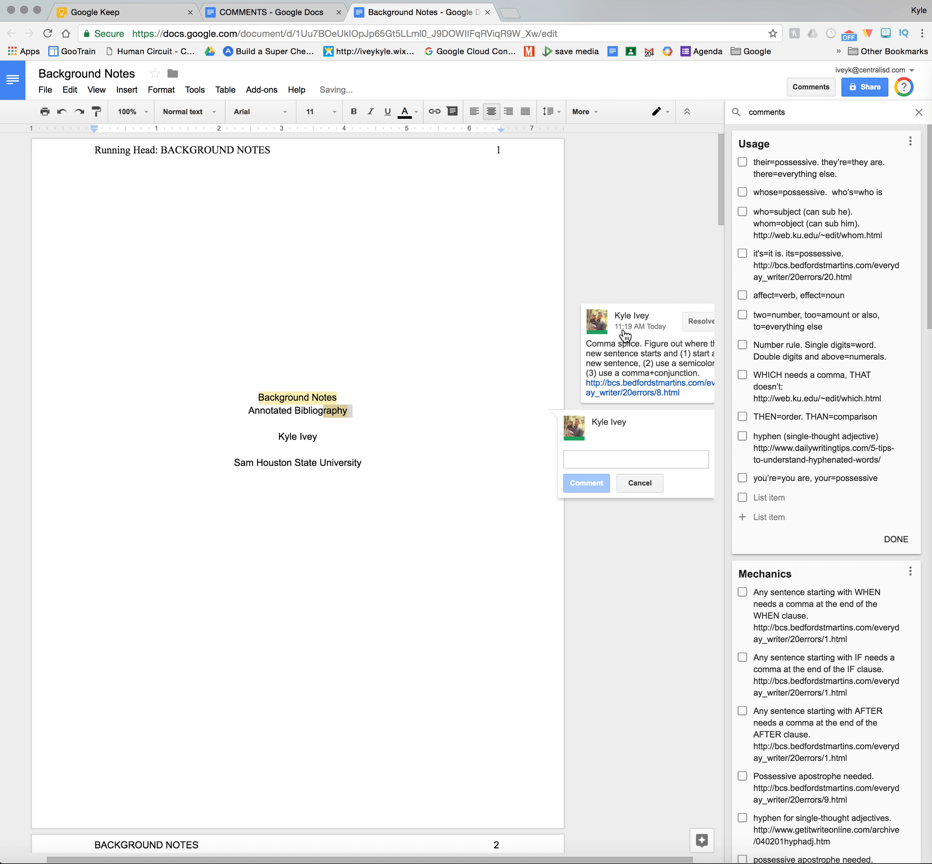